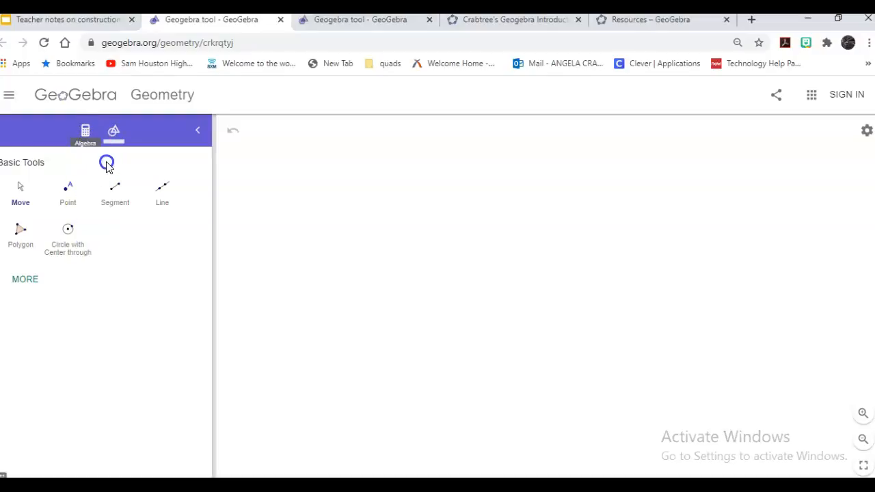
Examine the number, function, letter and symbol layouts of the algebra input's on-screen keyboard, and close the keyboard.
{"action": "left_click", "coordinate": [86, 130]}
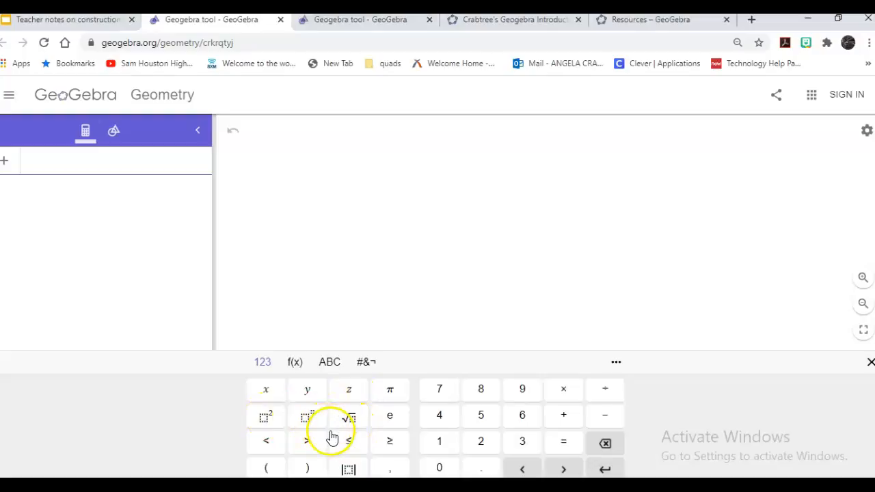
{"action": "left_click", "coordinate": [296, 368]}
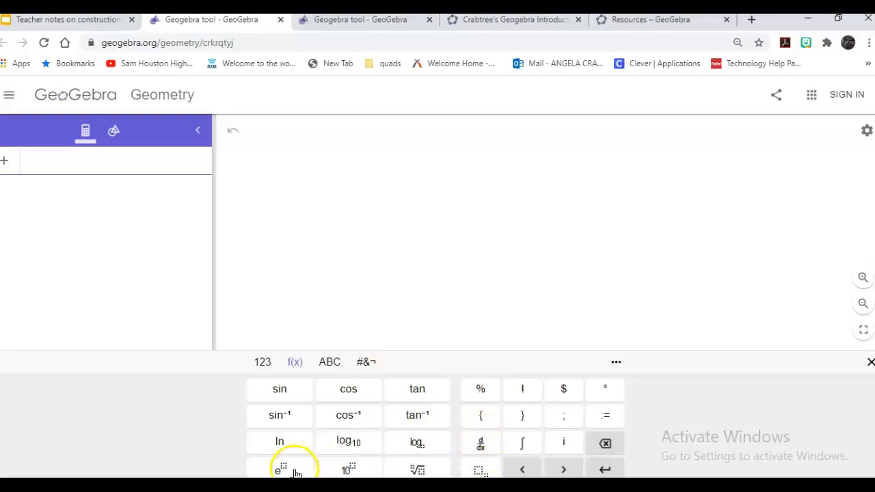
{"action": "left_click", "coordinate": [331, 363]}
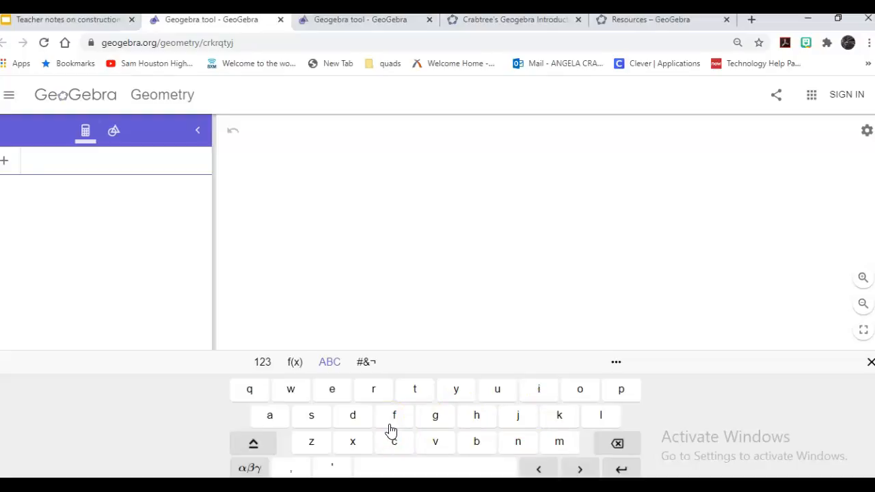
{"action": "left_click", "coordinate": [366, 366]}
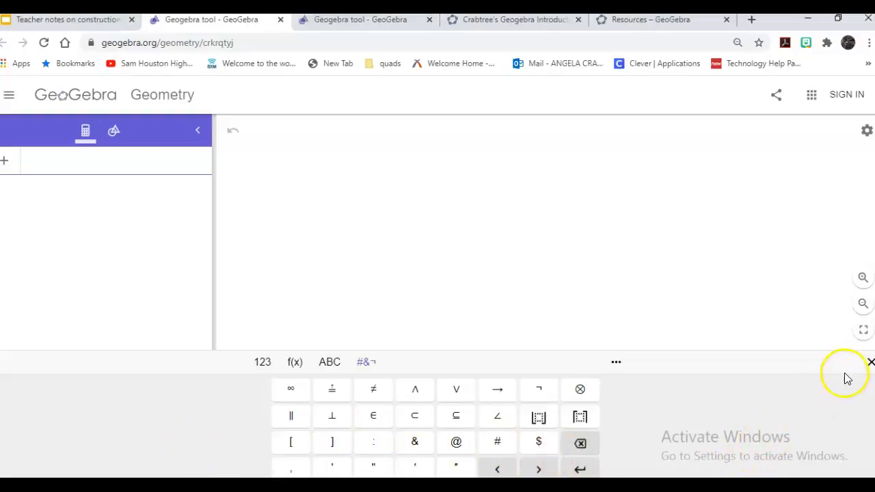
{"action": "left_click", "coordinate": [870, 363]}
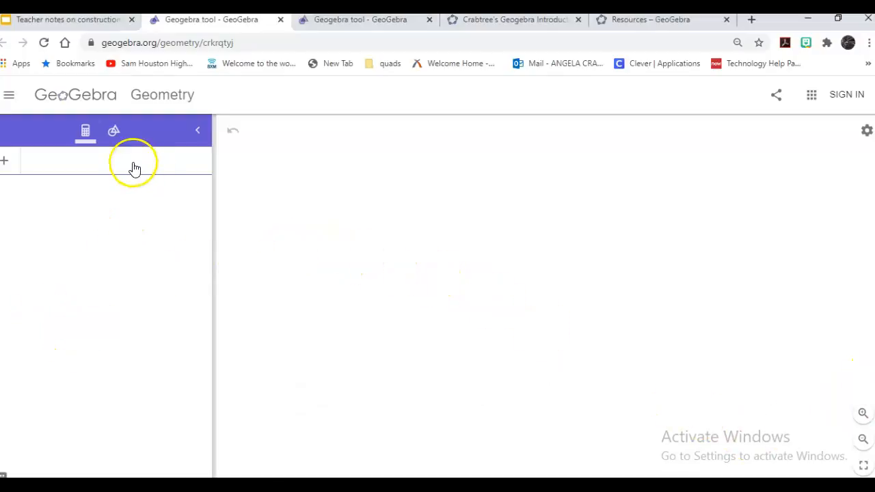
Place two free points side by side in the upper part of the empty construction area.
{"action": "left_click", "coordinate": [114, 133]}
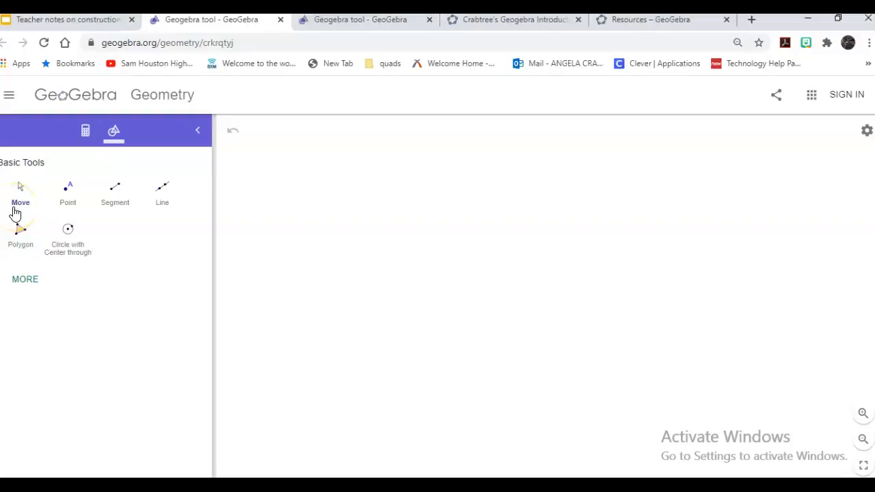
{"action": "left_click", "coordinate": [67, 192]}
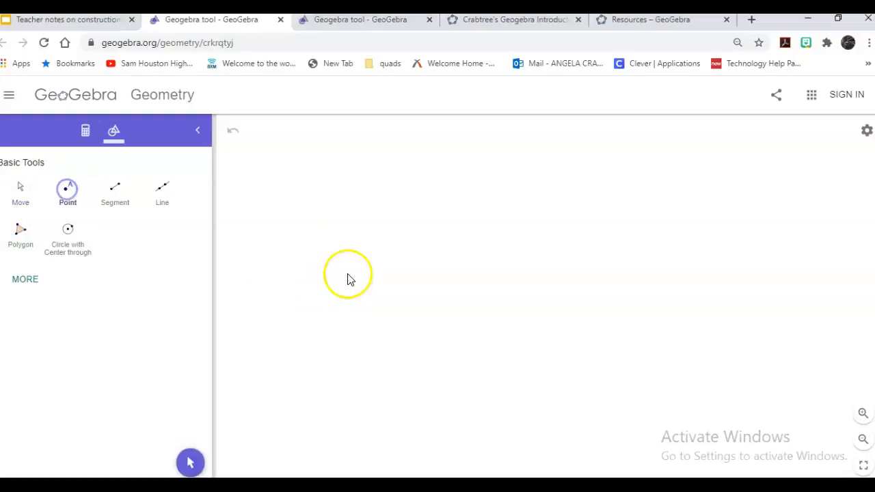
{"action": "left_click", "coordinate": [381, 181]}
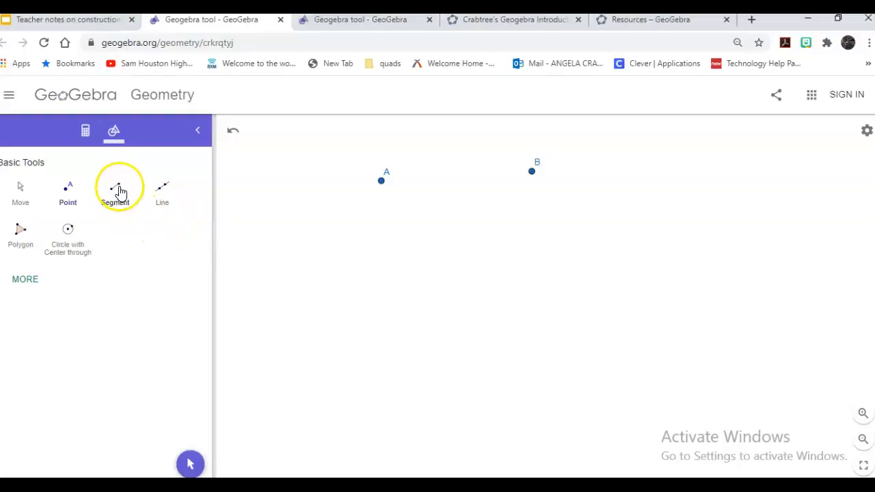
Connect points A and B with a segment and draw a second, nearly horizontal segment between two new points below it.
{"action": "left_click", "coordinate": [119, 190]}
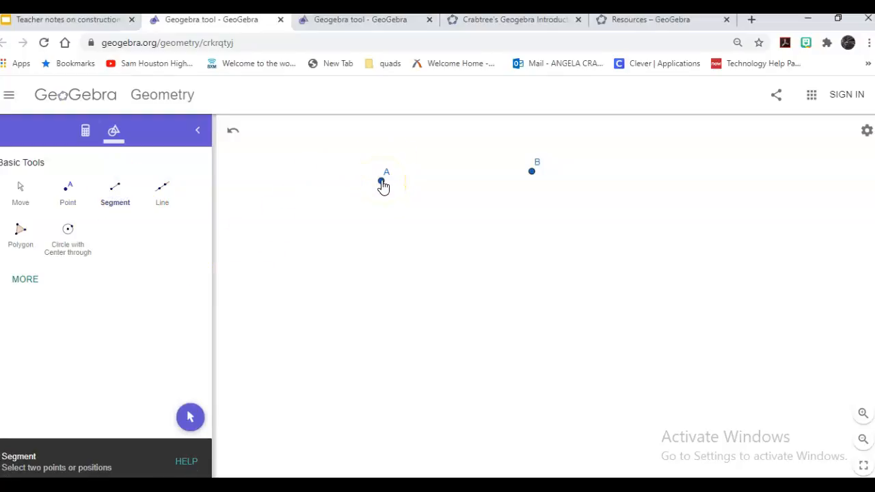
{"action": "left_click", "coordinate": [382, 181]}
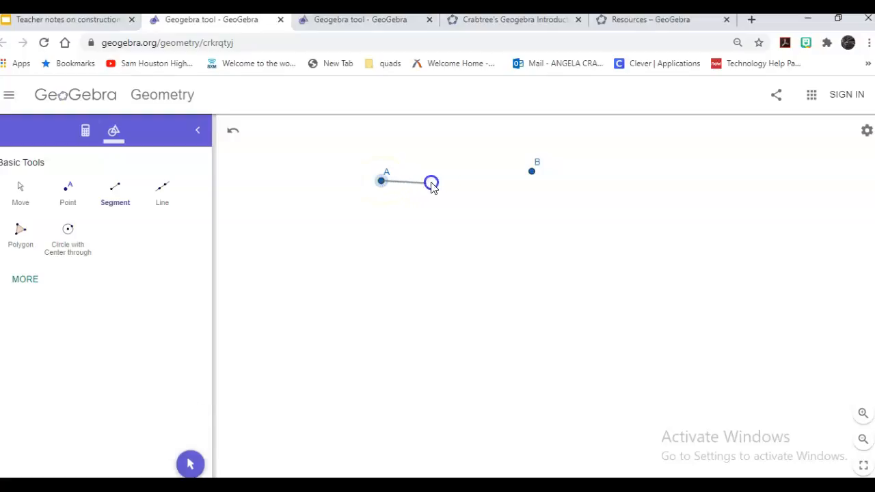
{"action": "left_click", "coordinate": [536, 175]}
{"action": "left_click", "coordinate": [494, 241]}
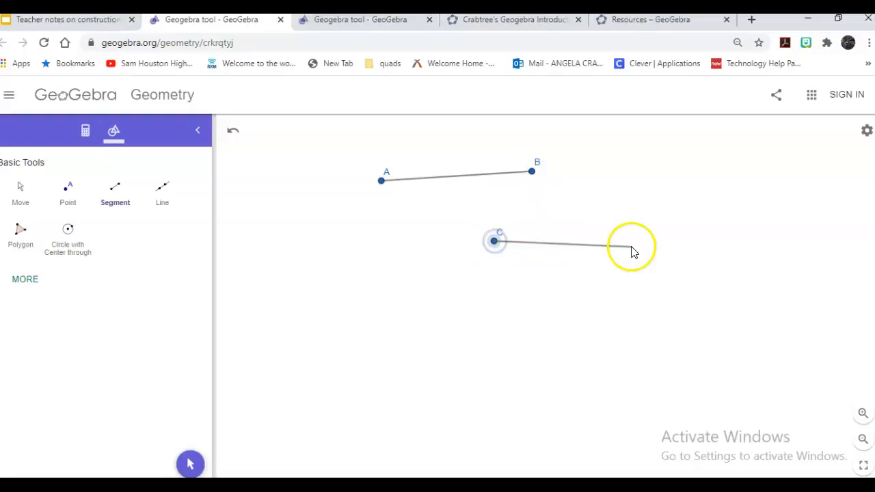
{"action": "left_click", "coordinate": [633, 246]}
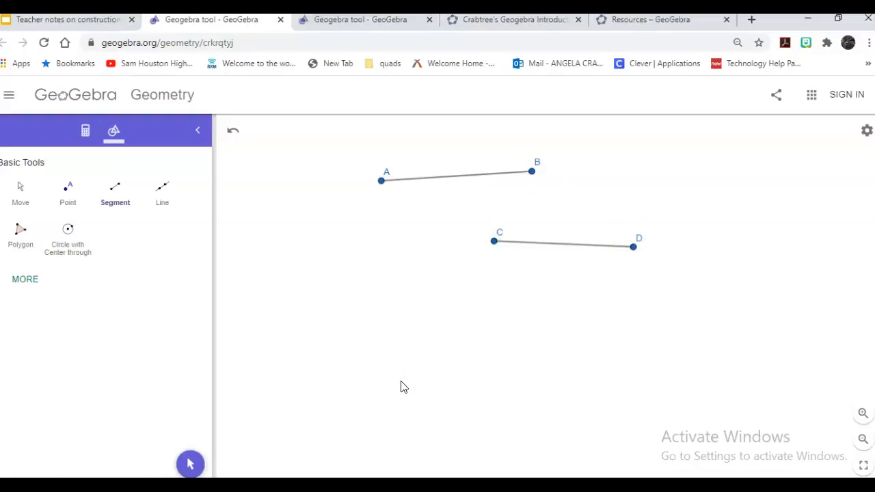
Draw a gently descending line through two new points below the segments and shift the whole line sideways to the right.
{"action": "left_click", "coordinate": [164, 190]}
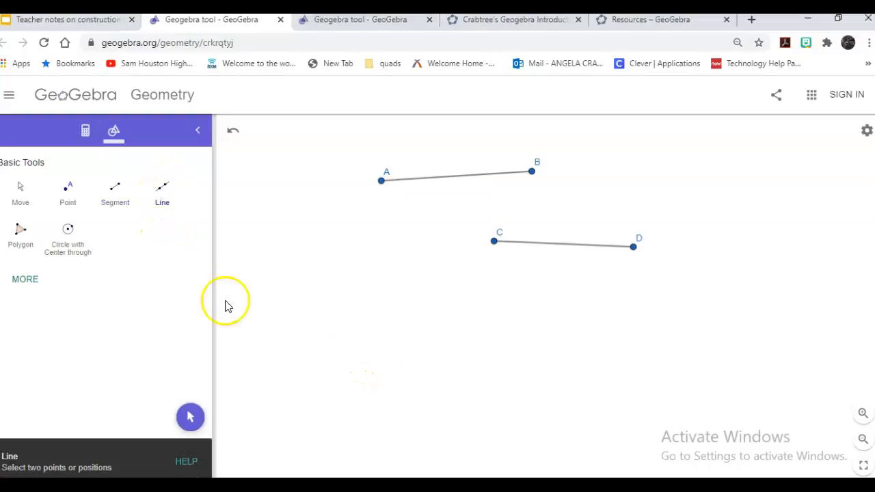
{"action": "left_click", "coordinate": [306, 274]}
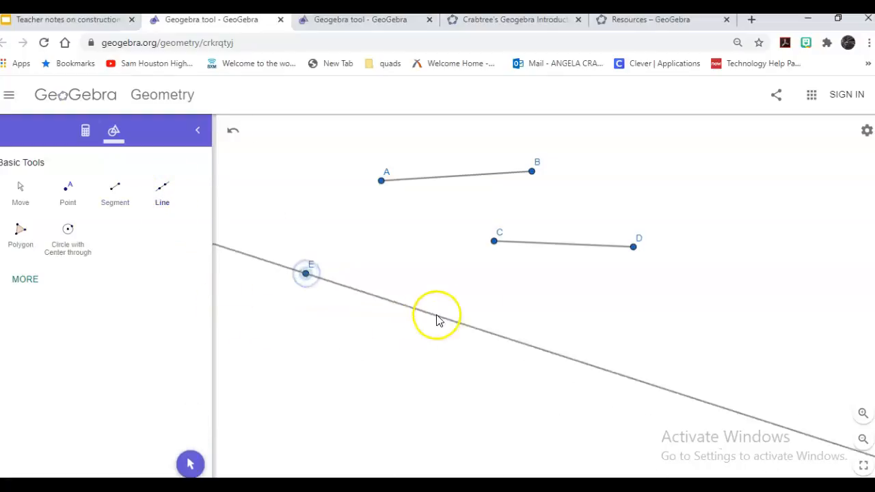
{"action": "left_click", "coordinate": [506, 293]}
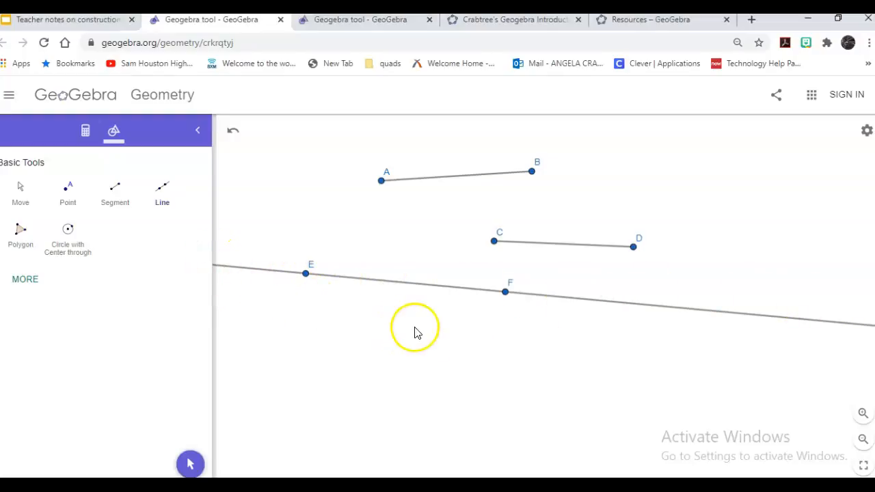
{"action": "left_click", "coordinate": [23, 193]}
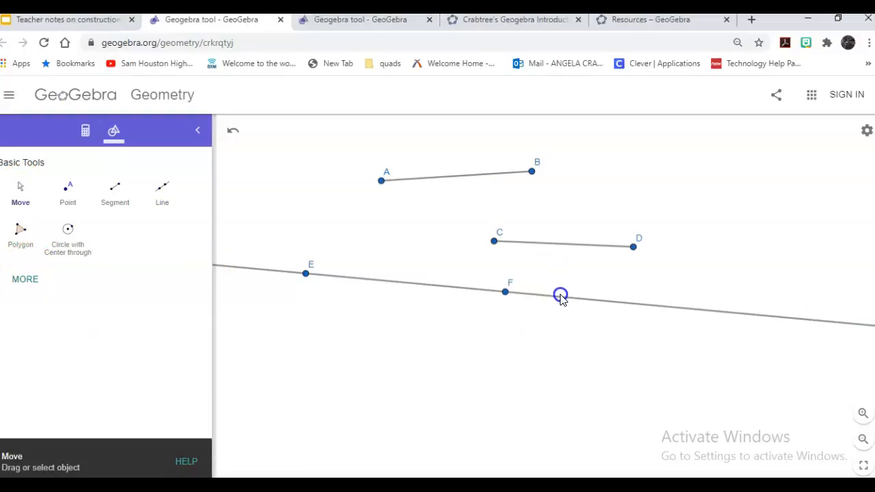
{"action": "left_click_drag", "start_coordinate": [560, 300], "coordinate": [663, 311]}
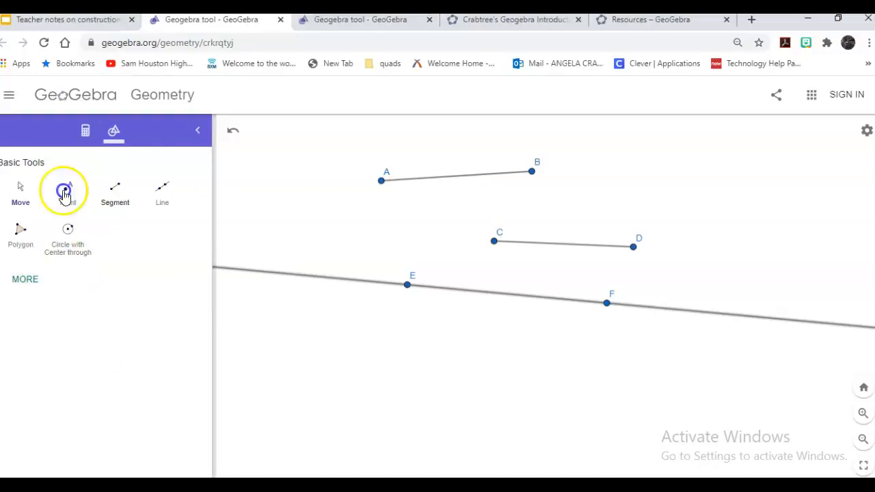
Draw a ray from a new point below line EF, rising to the right through a second point and crossing the line.
{"action": "left_click", "coordinate": [26, 281]}
{"action": "left_click", "coordinate": [68, 378]}
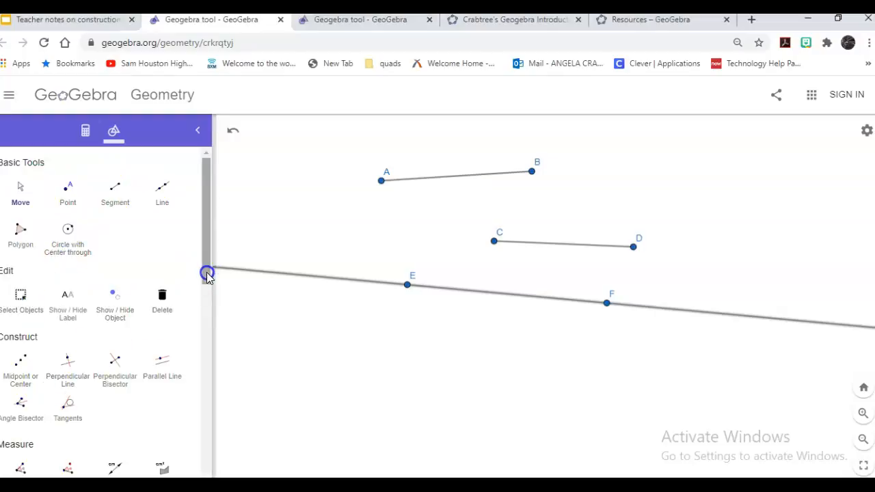
{"action": "left_click_drag", "start_coordinate": [206, 276], "coordinate": [209, 304]}
{"action": "left_click_drag", "start_coordinate": [214, 338], "coordinate": [219, 381]}
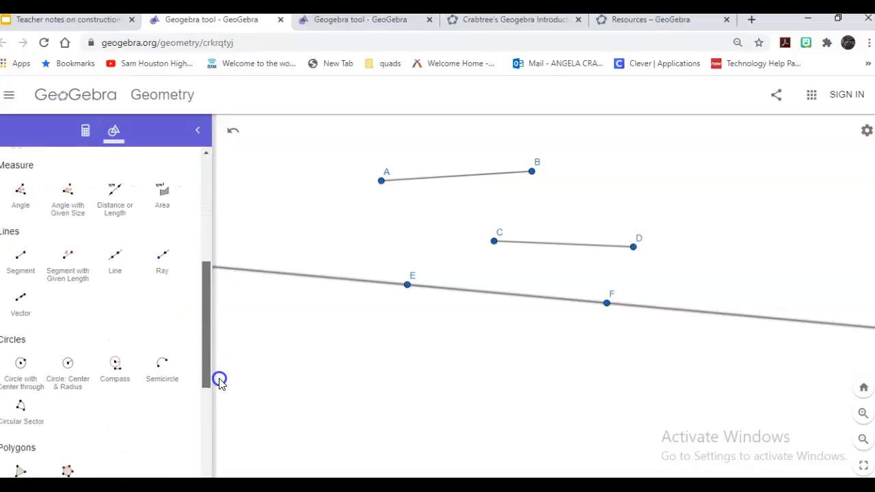
{"action": "left_click", "coordinate": [166, 262]}
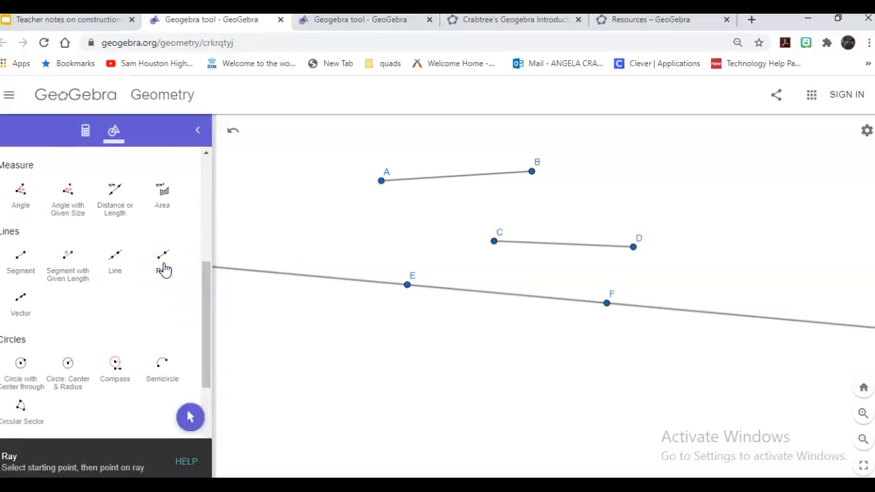
{"action": "left_click", "coordinate": [407, 387]}
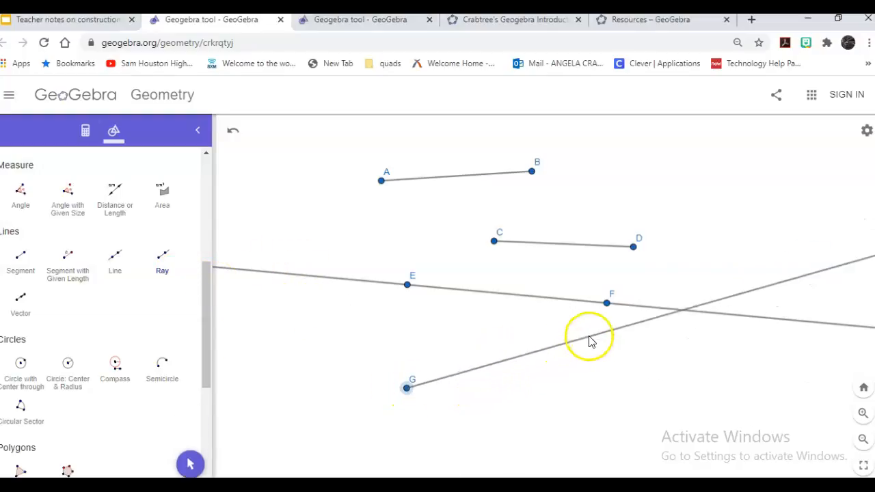
{"action": "left_click", "coordinate": [614, 340]}
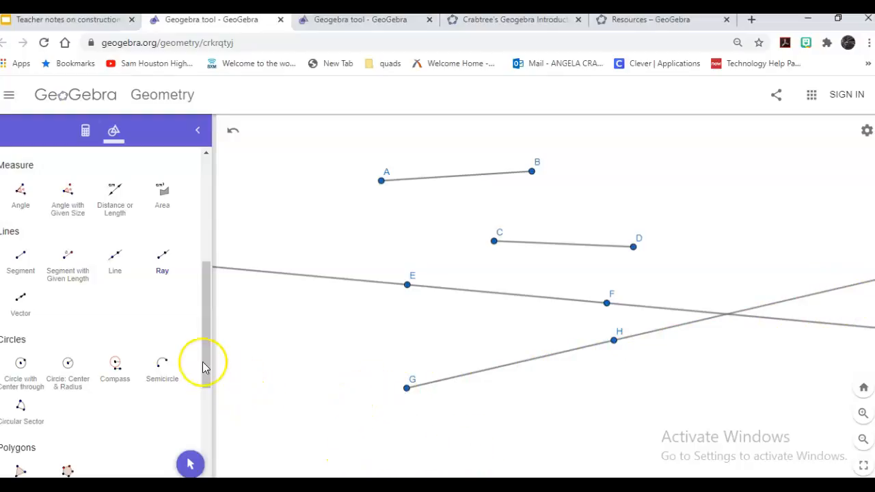
Delete the segment between points A and B, keeping its endpoints.
{"action": "left_click_drag", "start_coordinate": [205, 340], "coordinate": [198, 172]}
{"action": "left_click", "coordinate": [162, 175]}
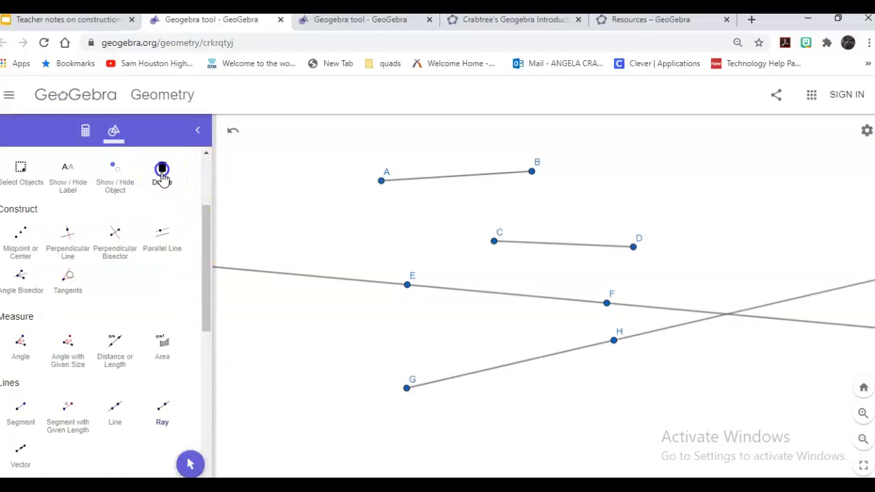
{"action": "left_click", "coordinate": [459, 179]}
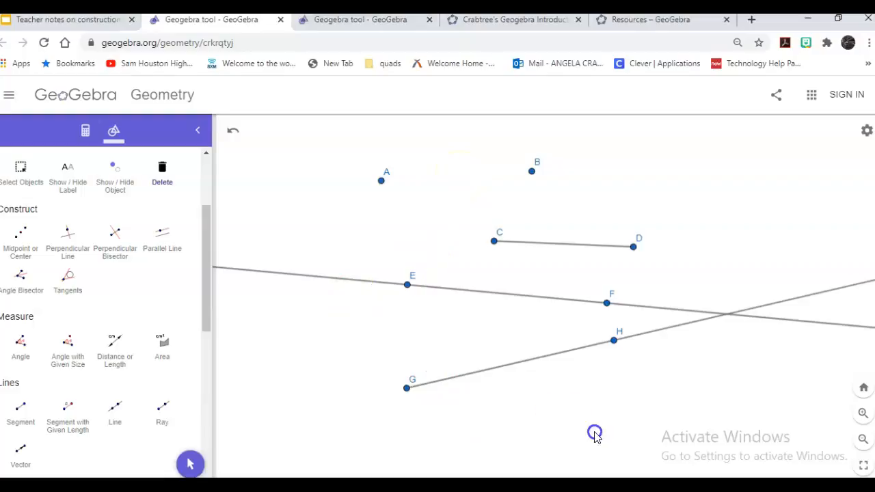
Undo the segment deletion and the ray's construction.
{"action": "left_click", "coordinate": [233, 130]}
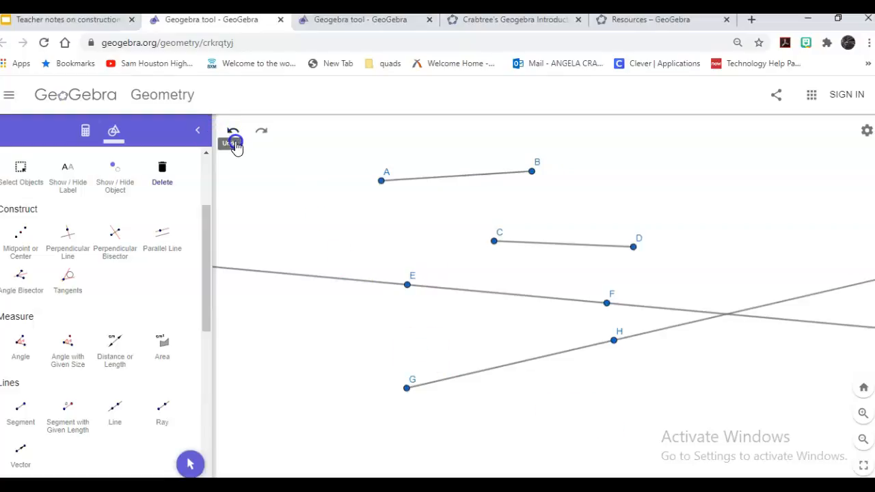
{"action": "left_click", "coordinate": [235, 132]}
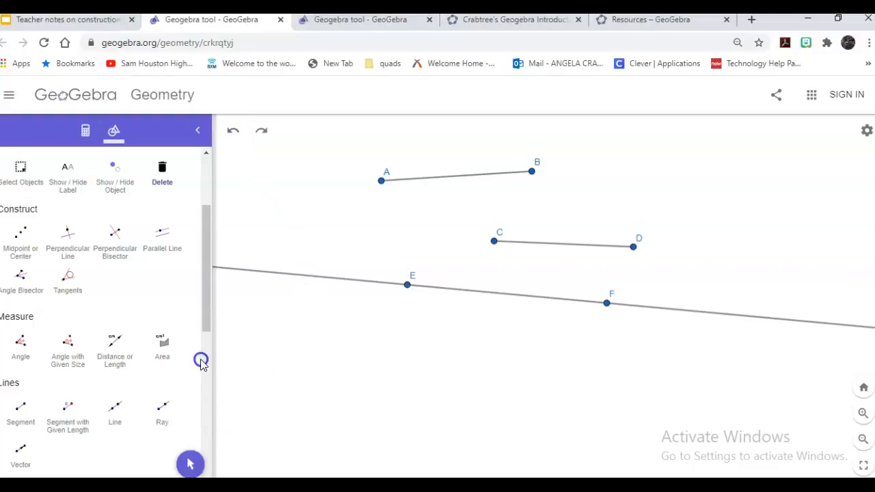
{"action": "left_click_drag", "start_coordinate": [203, 319], "coordinate": [197, 468]}
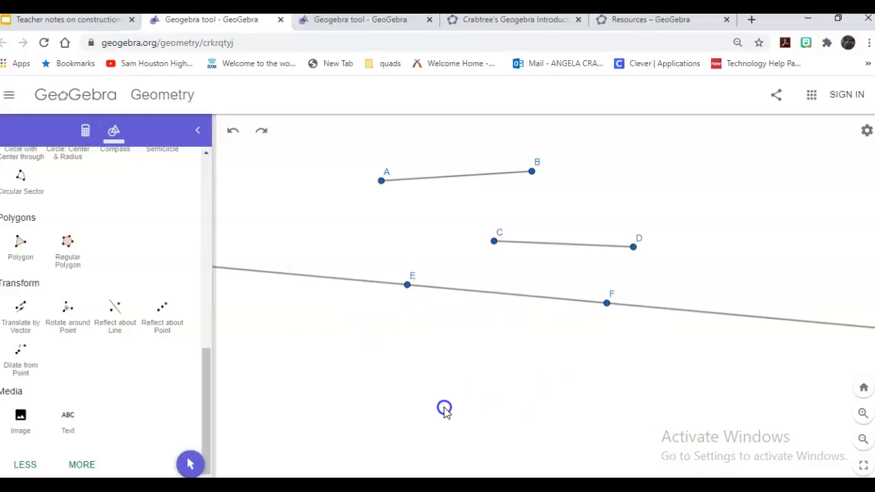
{"action": "left_click", "coordinate": [130, 398]}
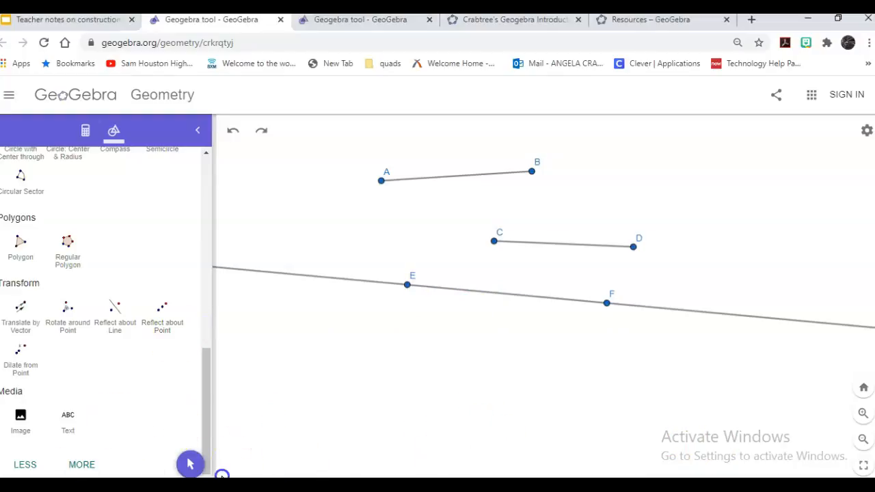